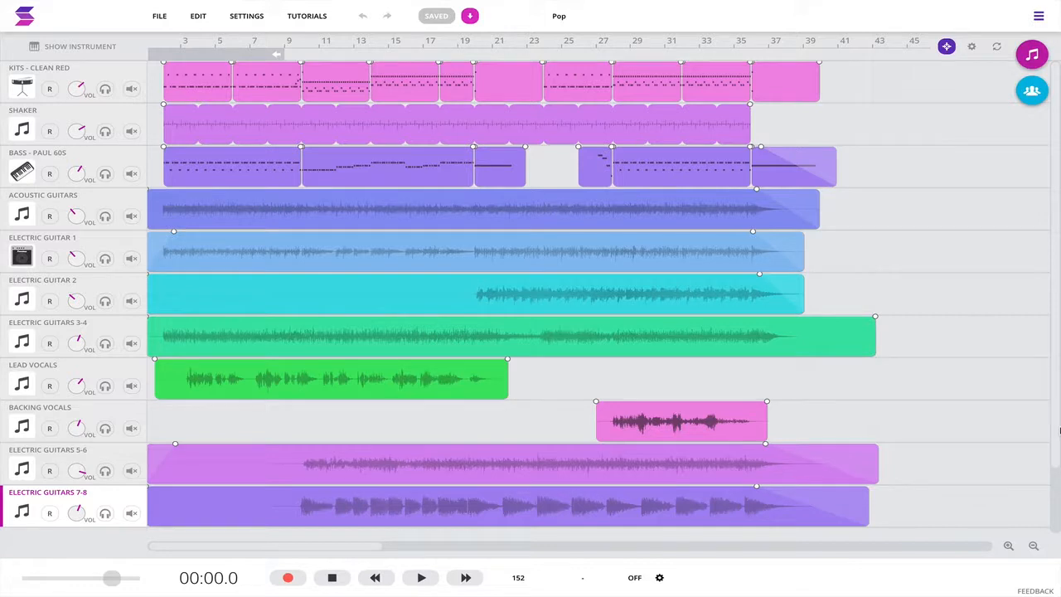
Step: Play the song briefly, stop it, and resume playback with the playhead moved further along the timeline
scroll(481, 166, left, 1)
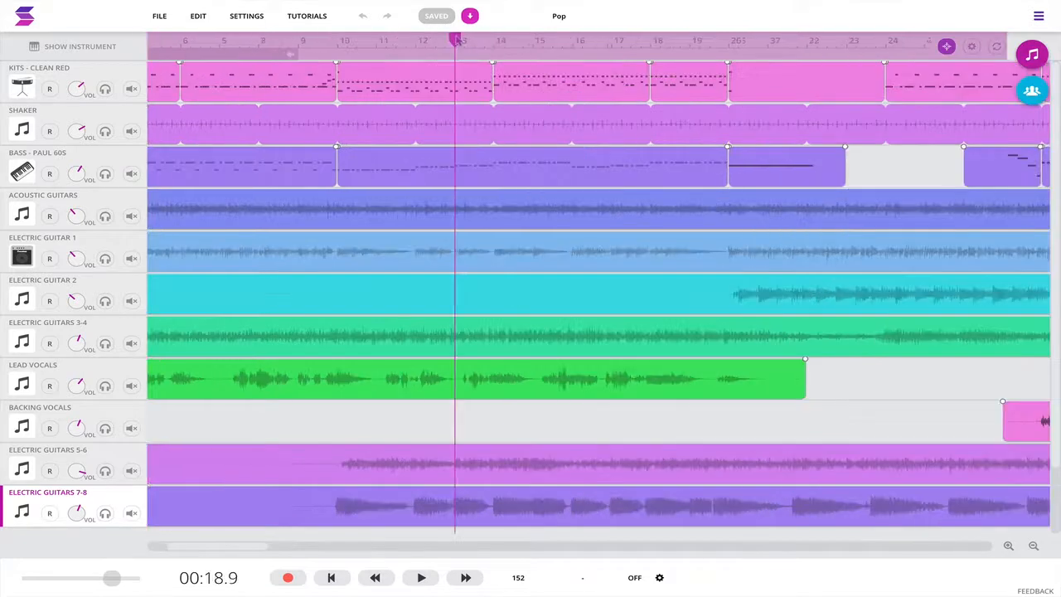
mouse_move(455, 40)
mouse_down()
mouse_move(416, 40)
mouse_move(445, 40)
mouse_up()
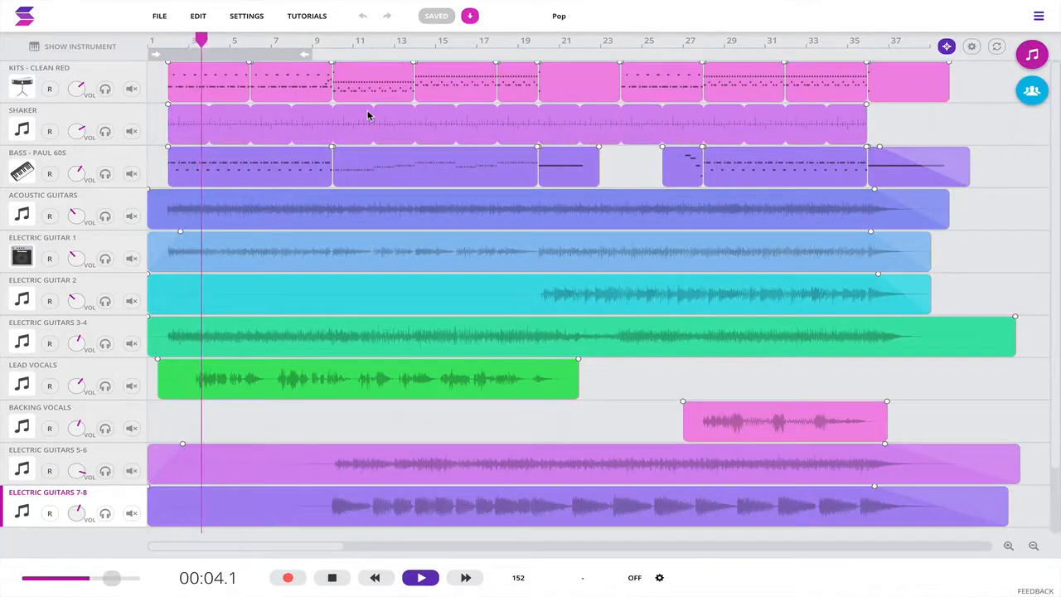
key(space)
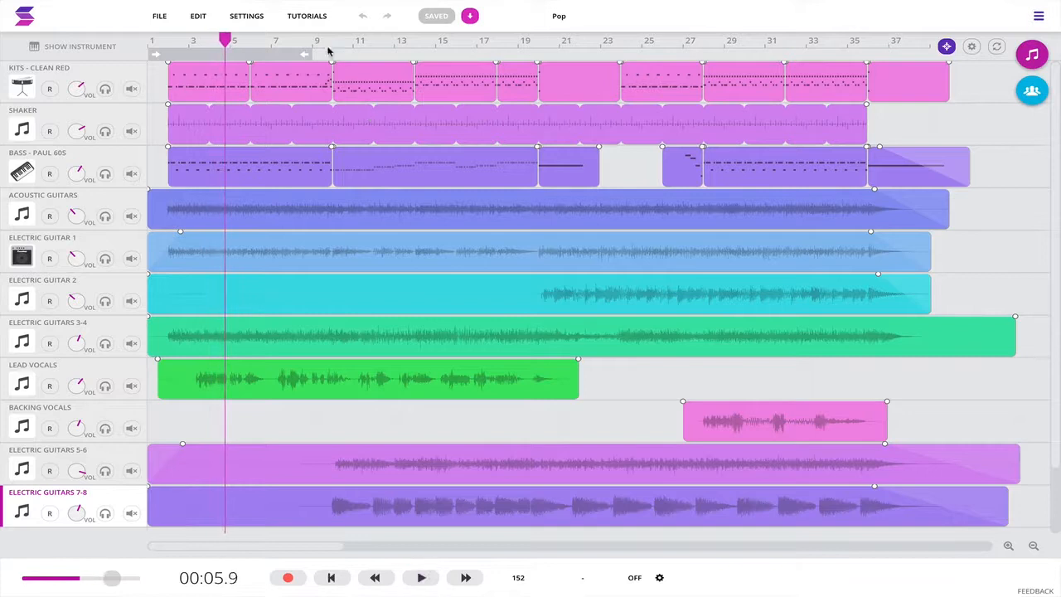
drag(226, 39, 434, 38)
key(space)
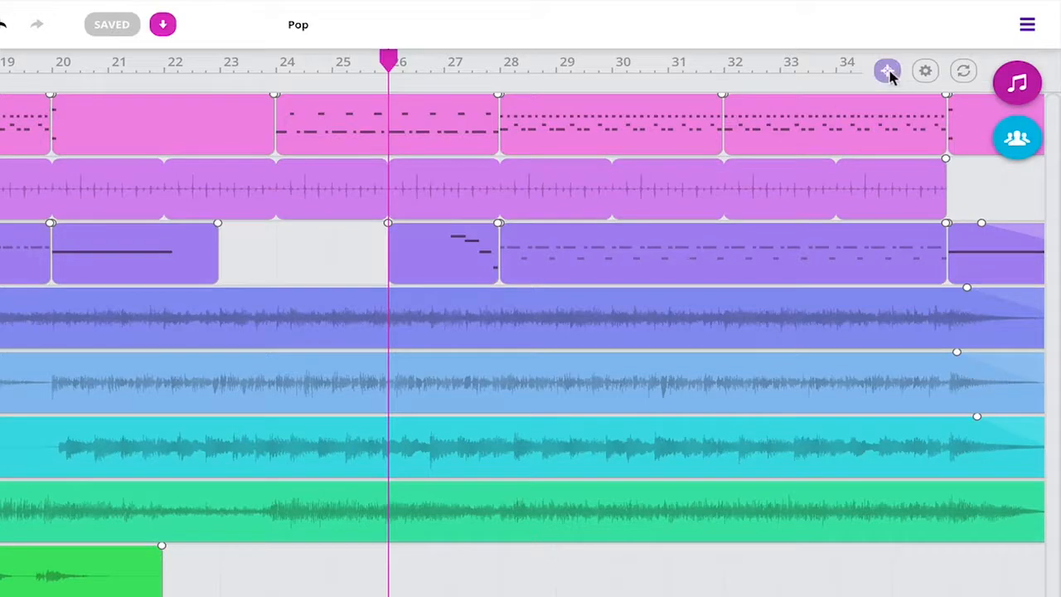
Step: Move the playhead to bar 28 and reposition it with grid snapping toggled, and open the grid size and time signature options
drag(398, 59, 499, 60)
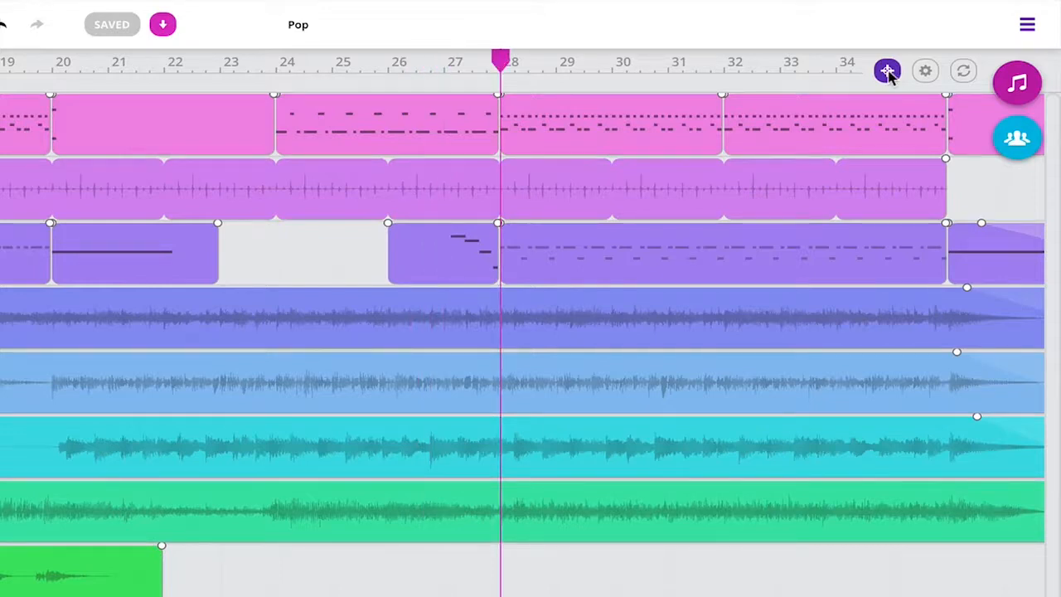
click(888, 73)
mouse_move(502, 61)
mouse_down()
mouse_move(385, 60)
mouse_move(542, 69)
mouse_up()
click(926, 73)
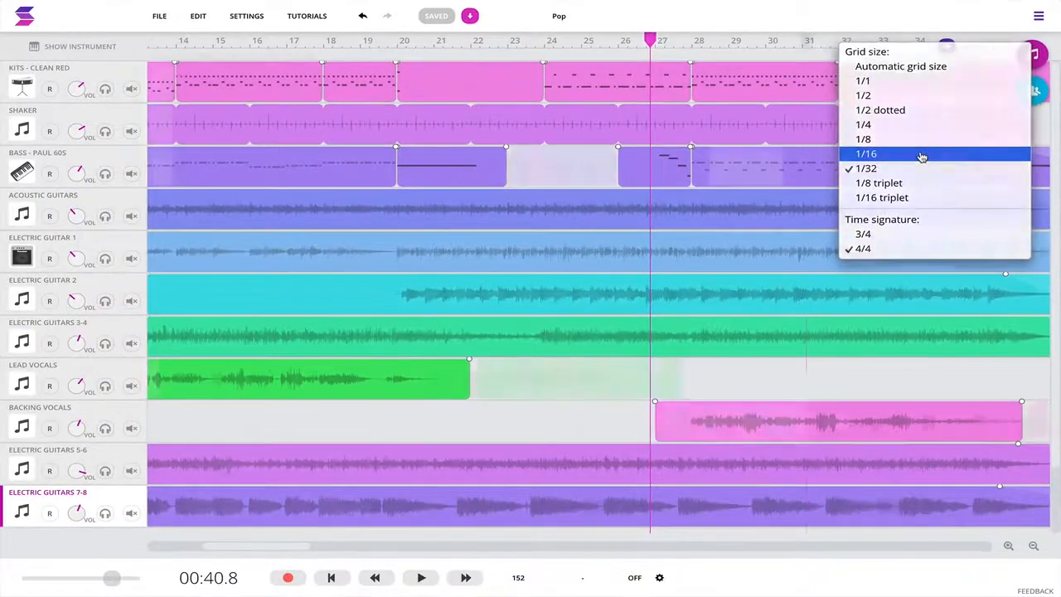
Step: Examine the arrangement around bar 27 at closer and wider timeline zoom levels
click(1009, 545)
click(1011, 547)
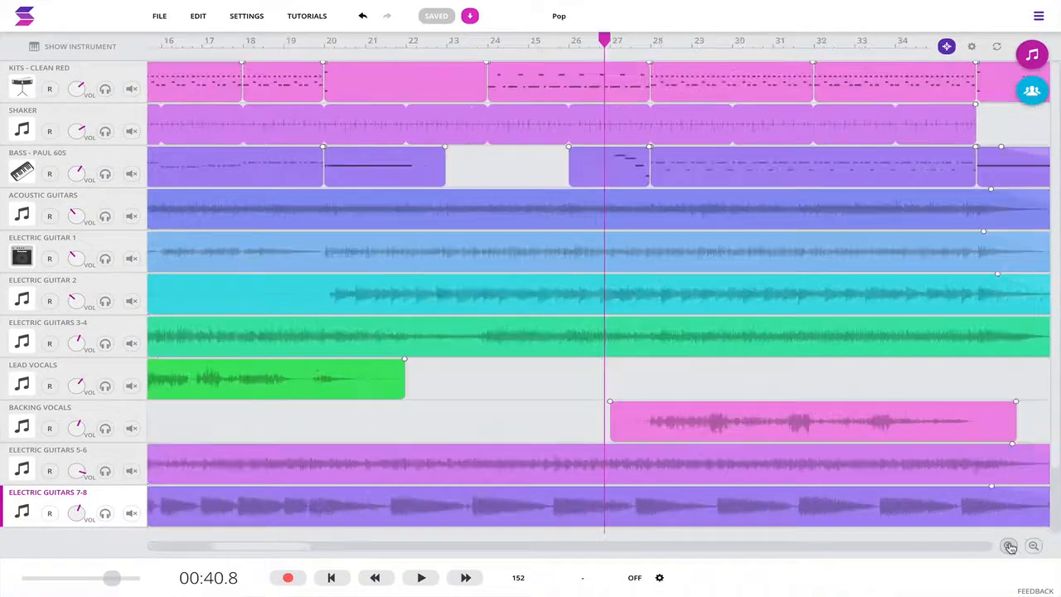
click(1011, 547)
click(1011, 547)
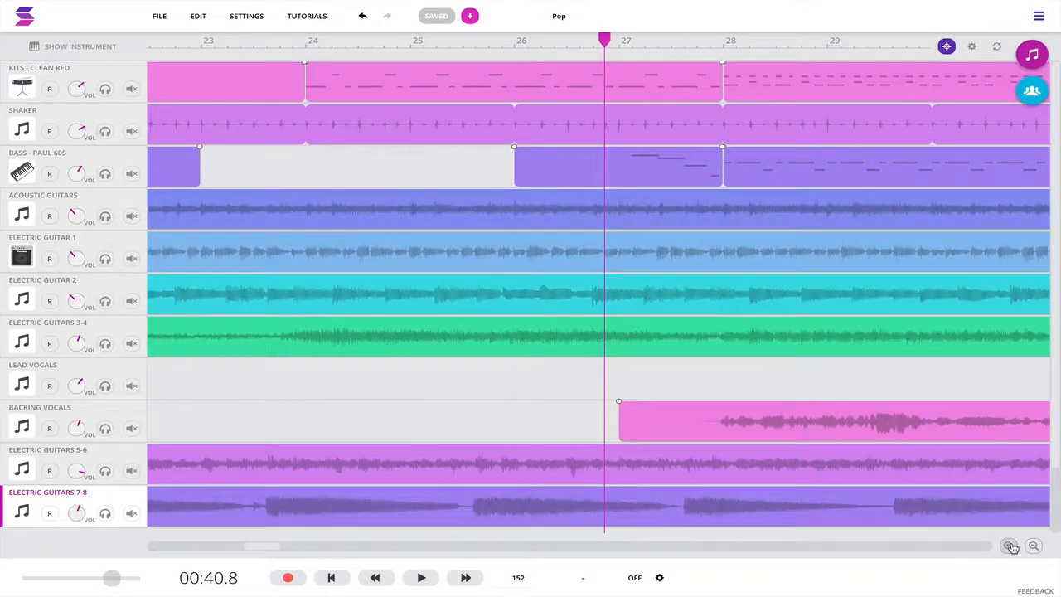
click(1033, 546)
click(1033, 546)
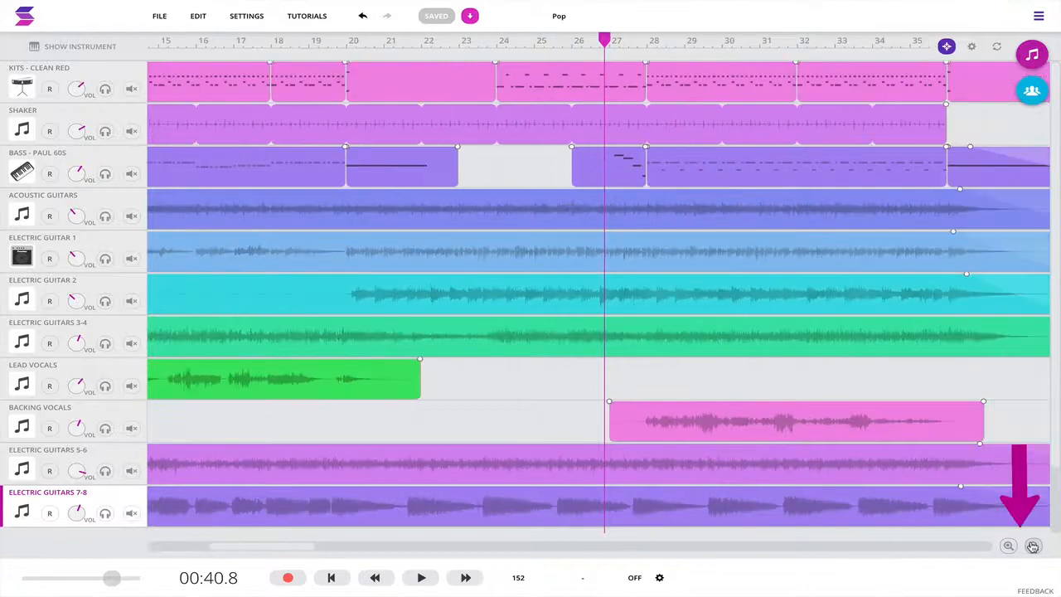
click(1033, 547)
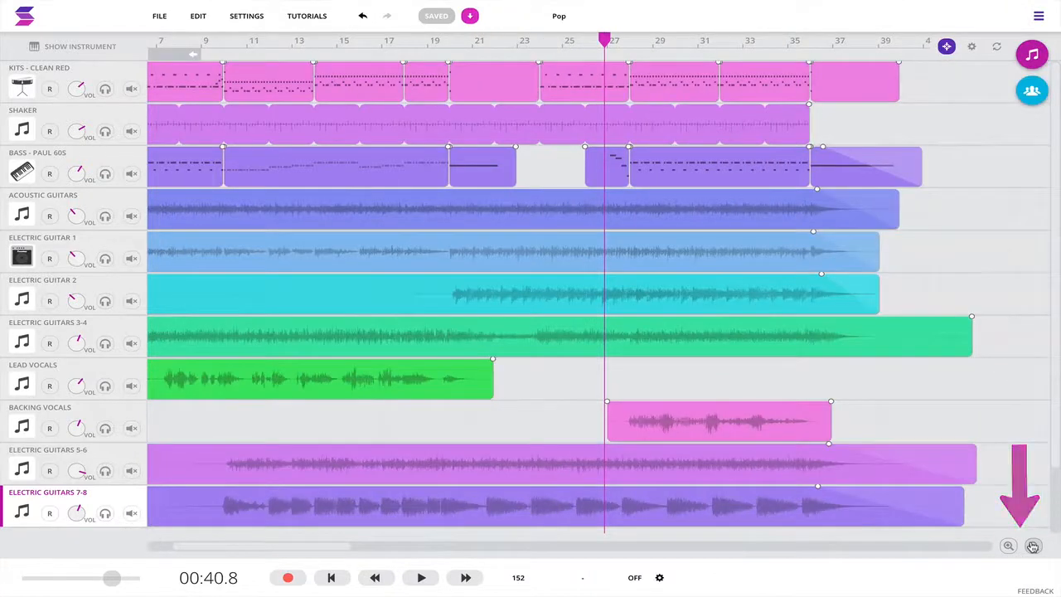
scroll(543, 168, up, 4)
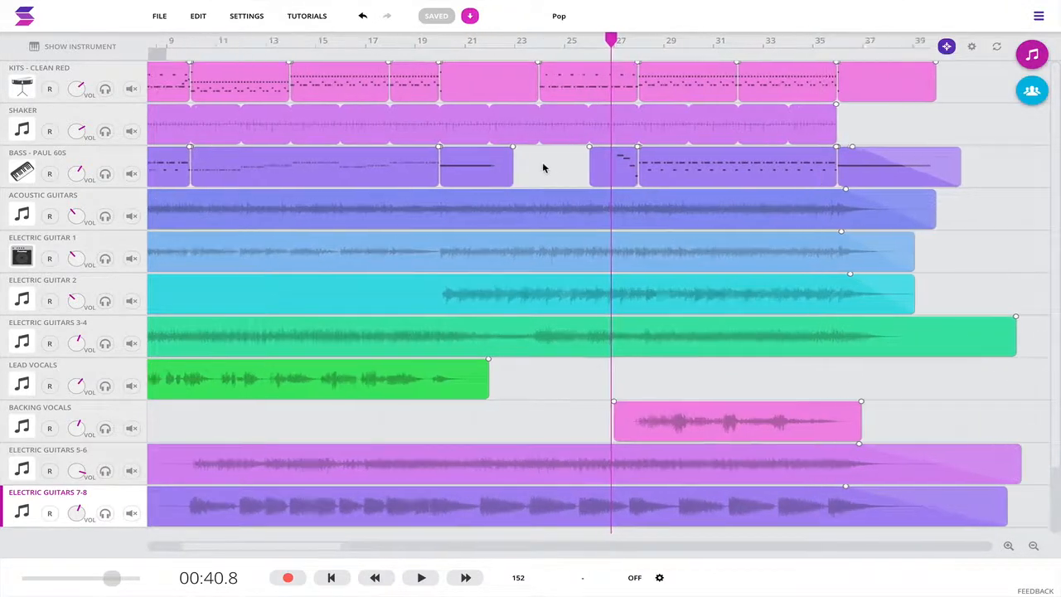
scroll(544, 168, down, 5)
scroll(544, 169, down, 2)
scroll(544, 168, up, 2)
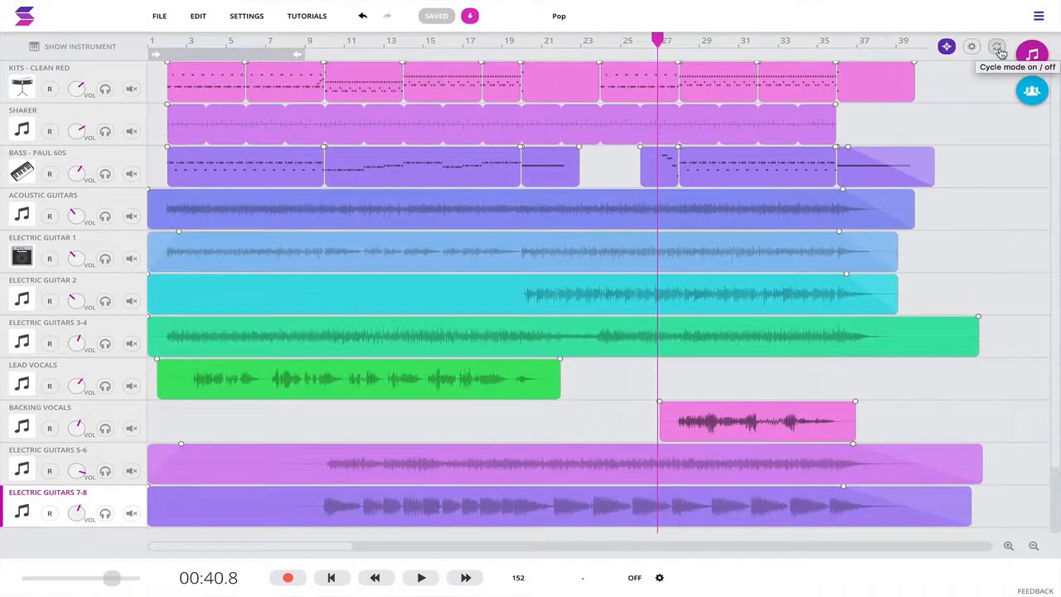
Step: Turn on cycle mode, play the loop over bars 2 to 4, and reset the cycle region to span bars 14 to 17
click(999, 50)
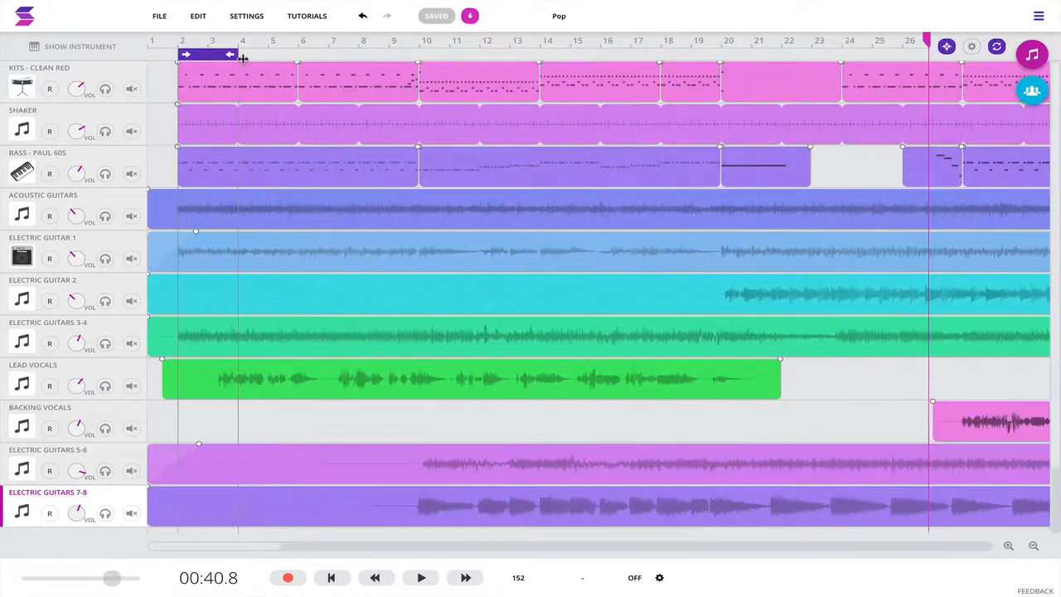
key(space)
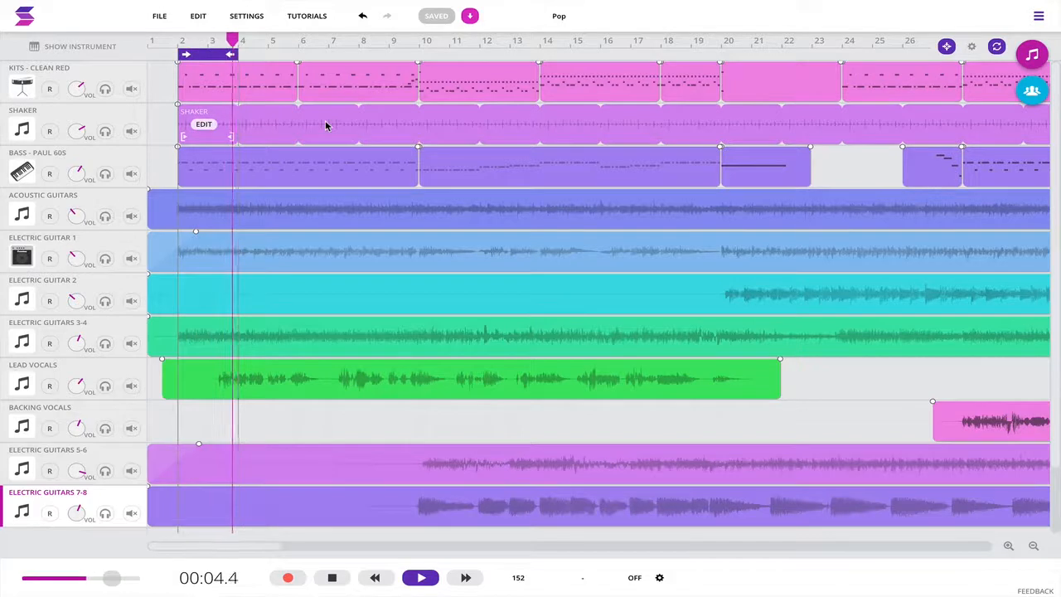
drag(230, 54, 448, 72)
drag(184, 55, 574, 67)
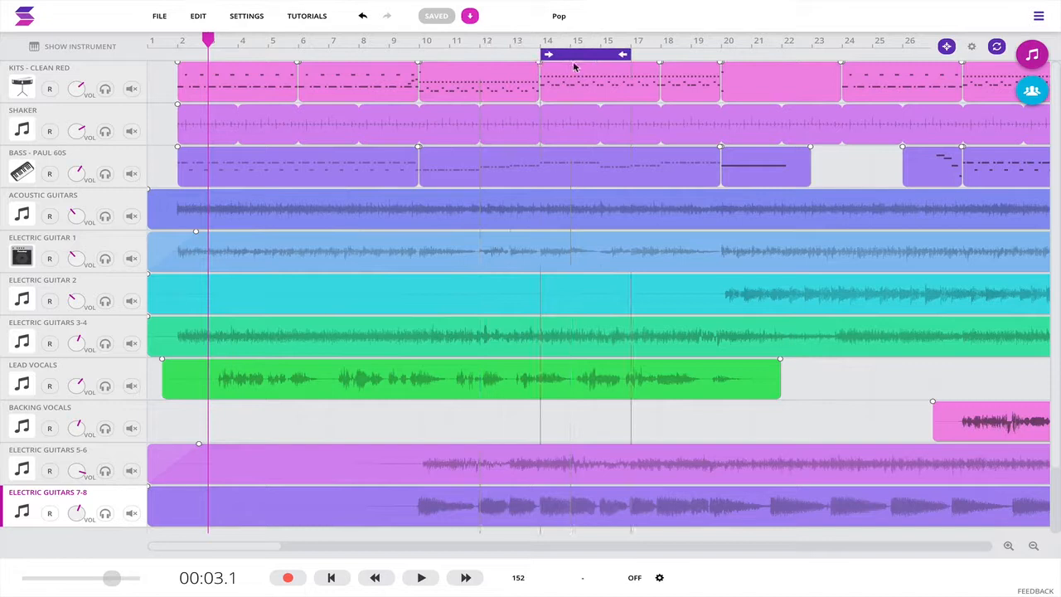
Step: Toggle cycle mode for the region spanning bars 14 to 17, ending with cycling switched off
click(997, 48)
click(997, 48)
click(592, 58)
click(592, 58)
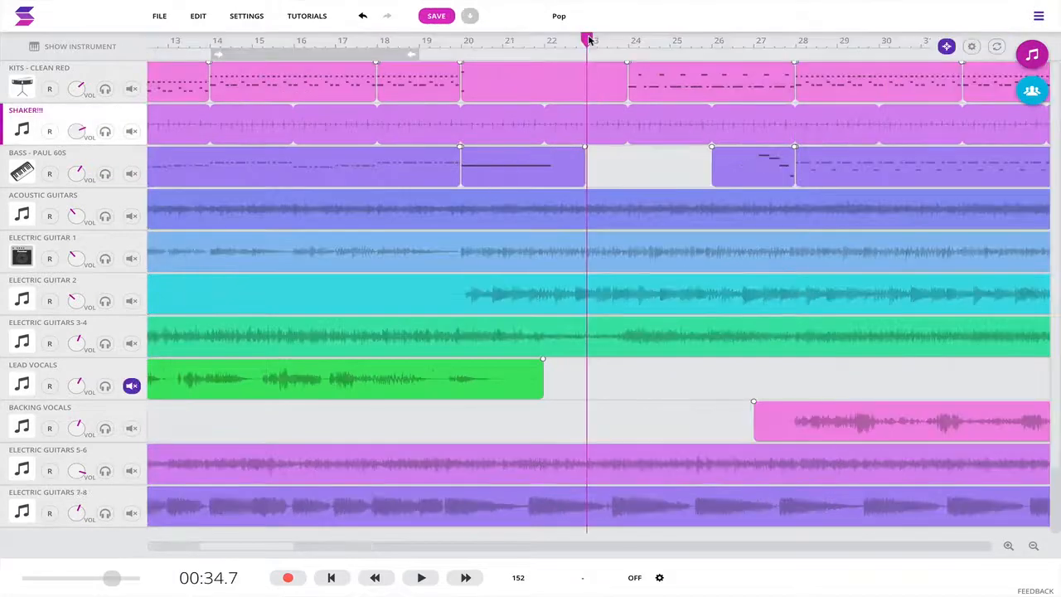
drag(594, 39, 691, 39)
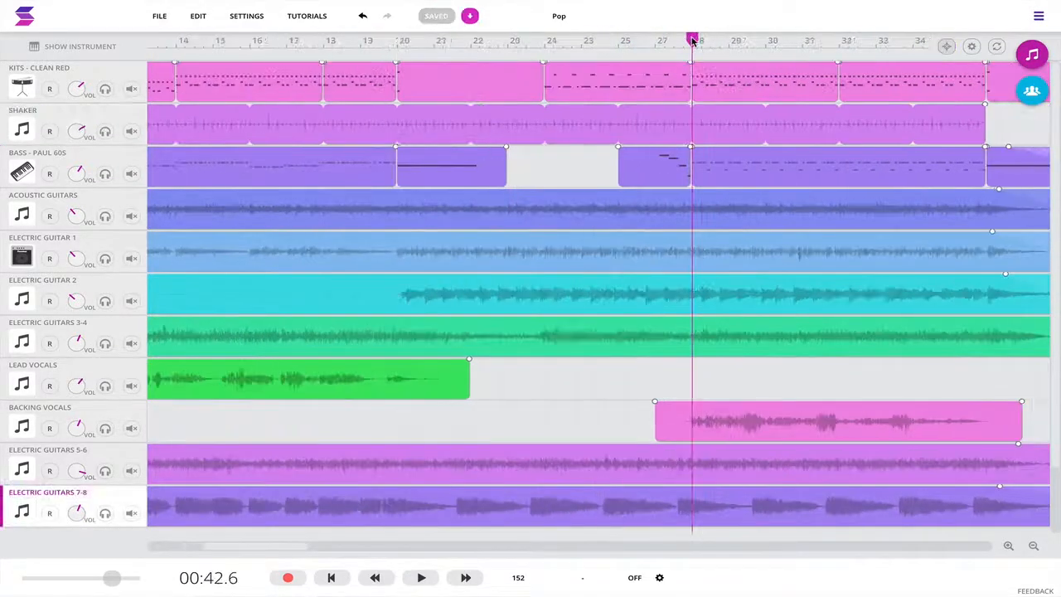
drag(692, 40, 629, 38)
click(996, 46)
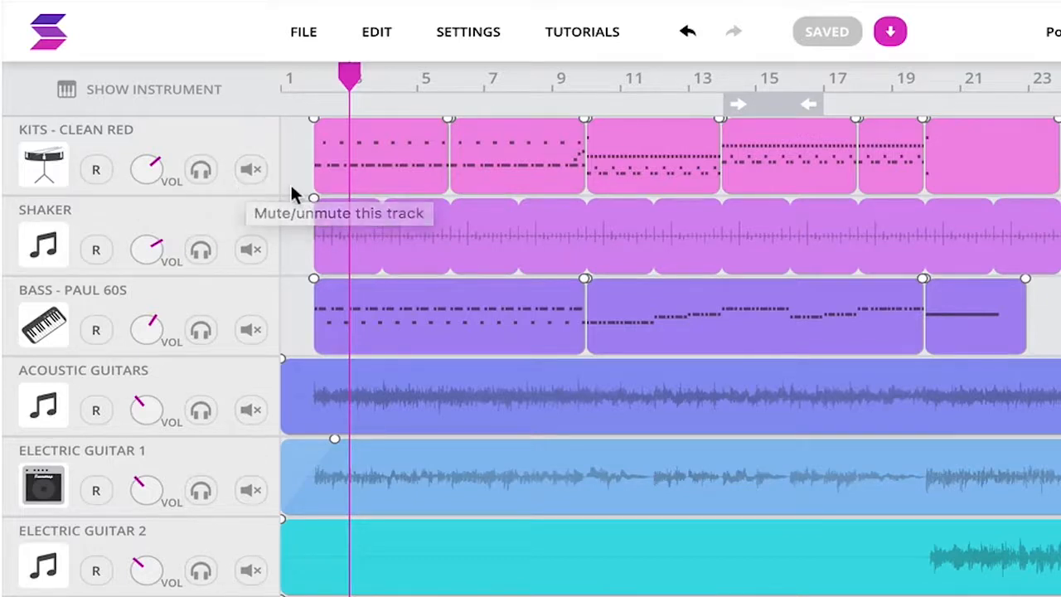
Step: Turn record arm, solo and mute on and back off in turn for the Kits - Clean Red track
click(97, 172)
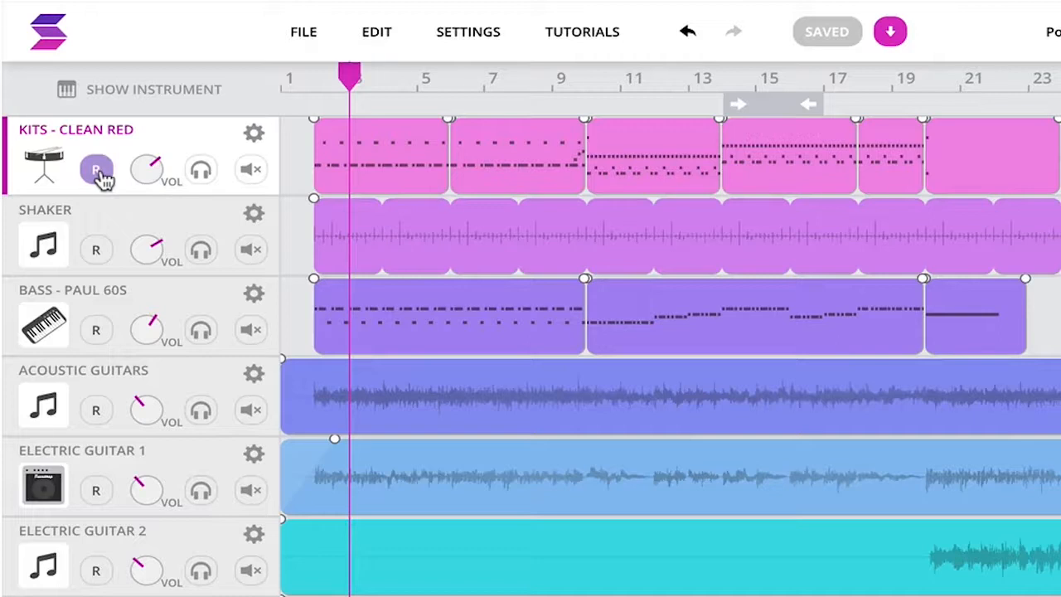
click(97, 172)
click(199, 171)
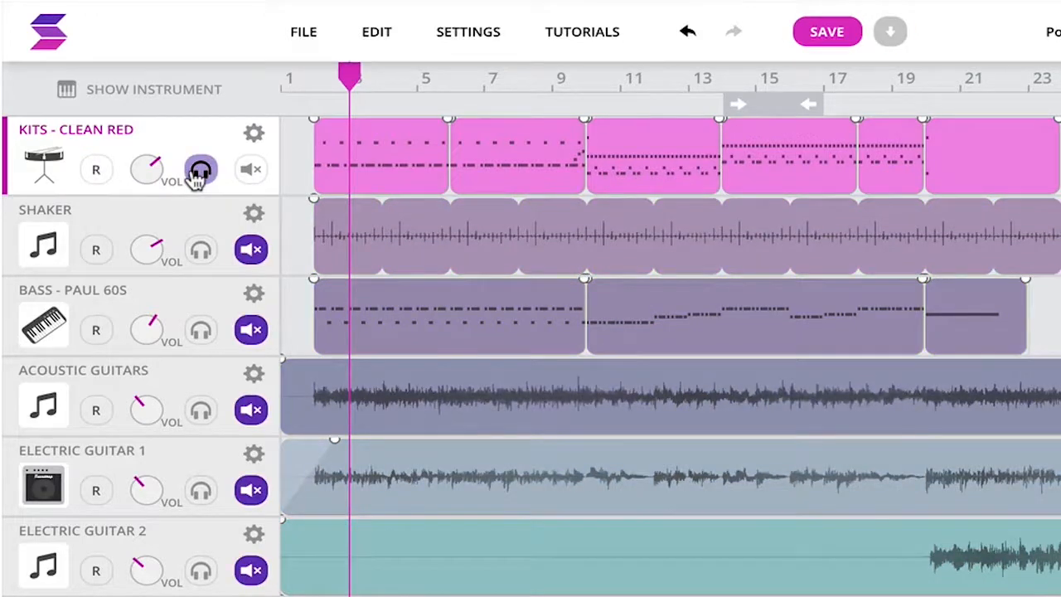
click(199, 171)
click(250, 170)
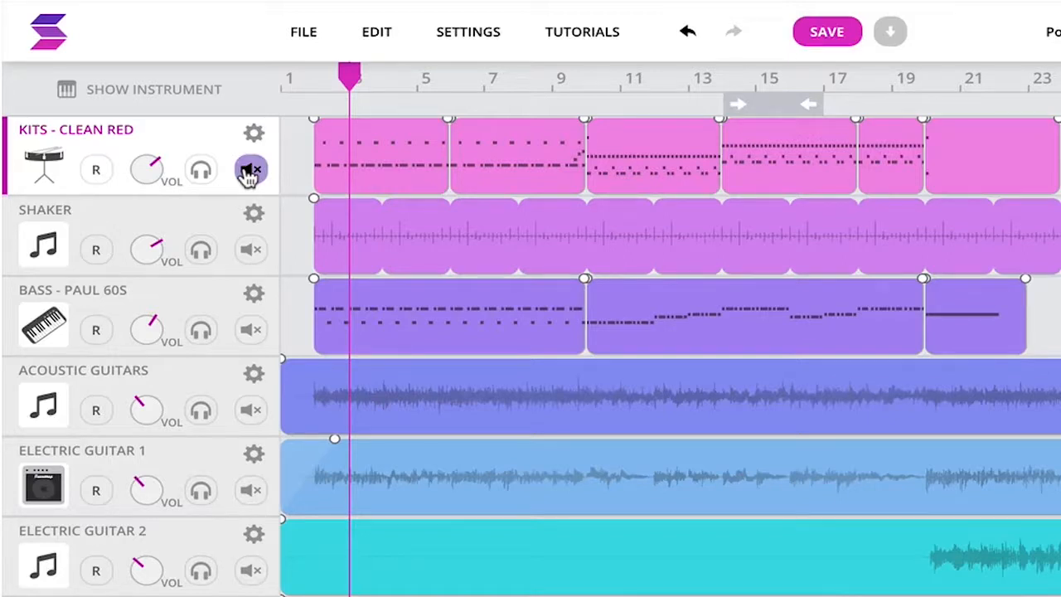
click(249, 172)
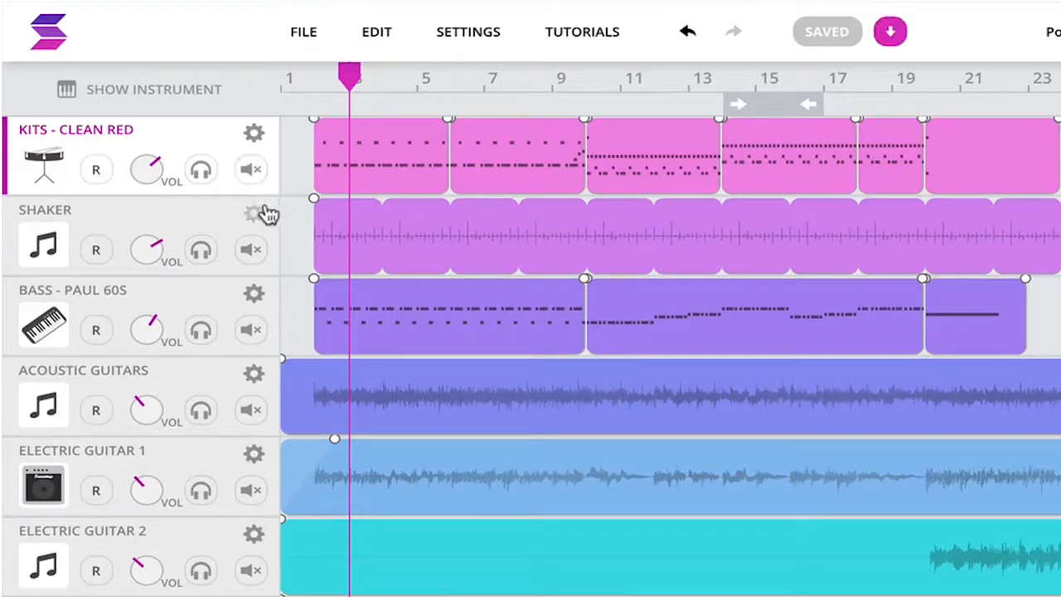
Step: Open the track options for the Shaker track
click(255, 214)
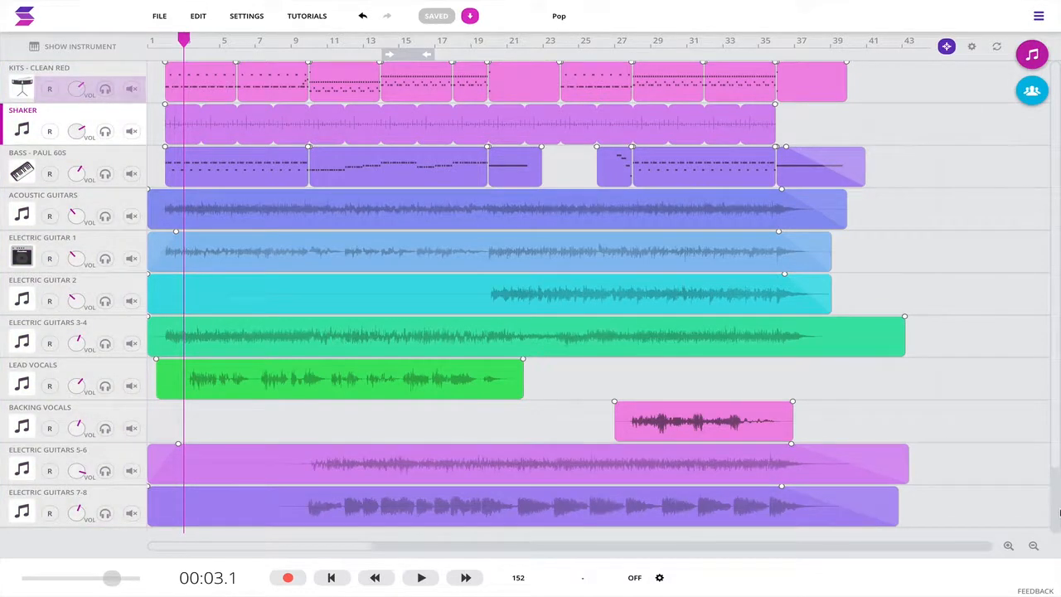
right_click(135, 113)
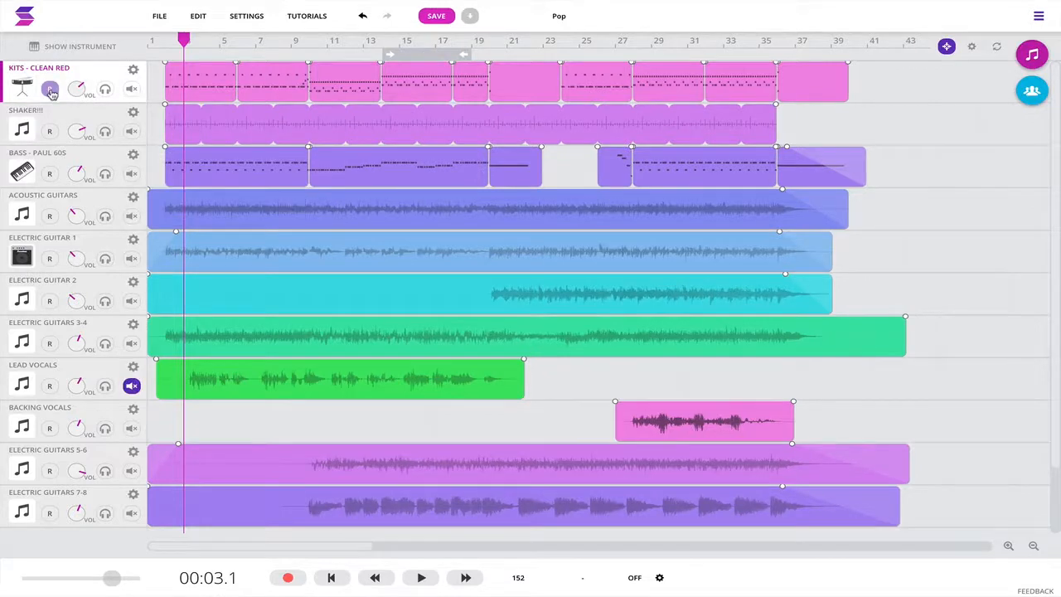
Step: Lower the volume of the Kits - Clean Red track and briefly toggle its solo
drag(78, 89, 76, 112)
click(104, 89)
click(105, 89)
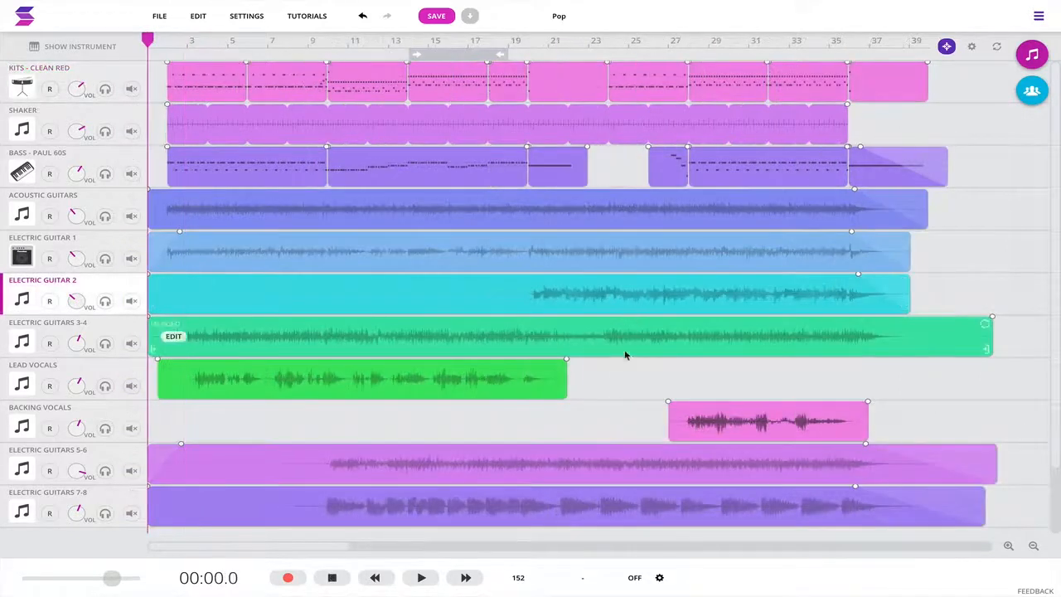
Step: Play the song while briefly soloing Lead Vocals and Electric Guitars 3-4 in turn, and mute the Lead Vocals track
key(space)
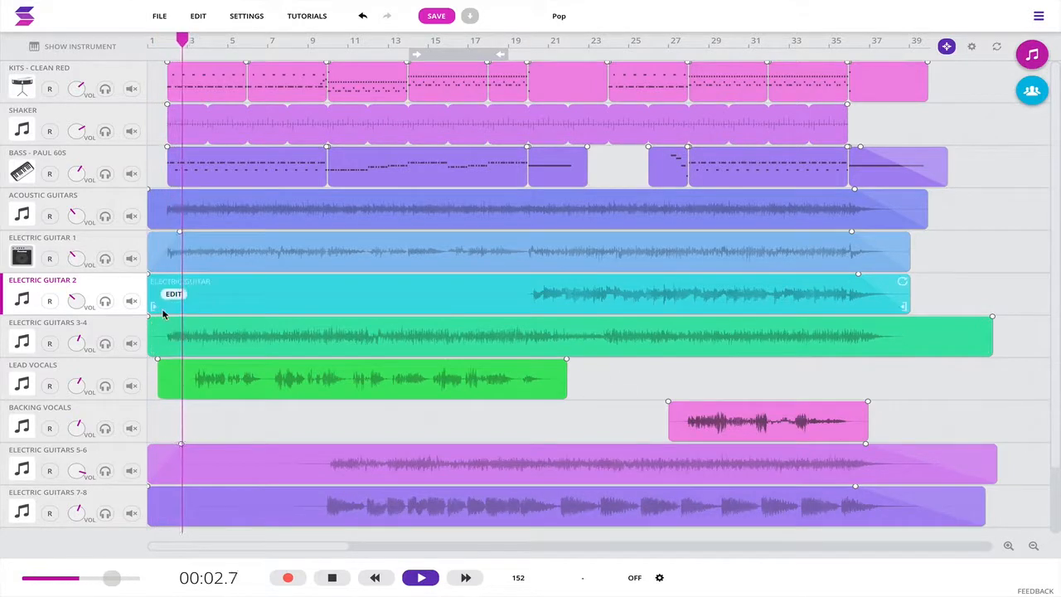
click(134, 388)
click(106, 387)
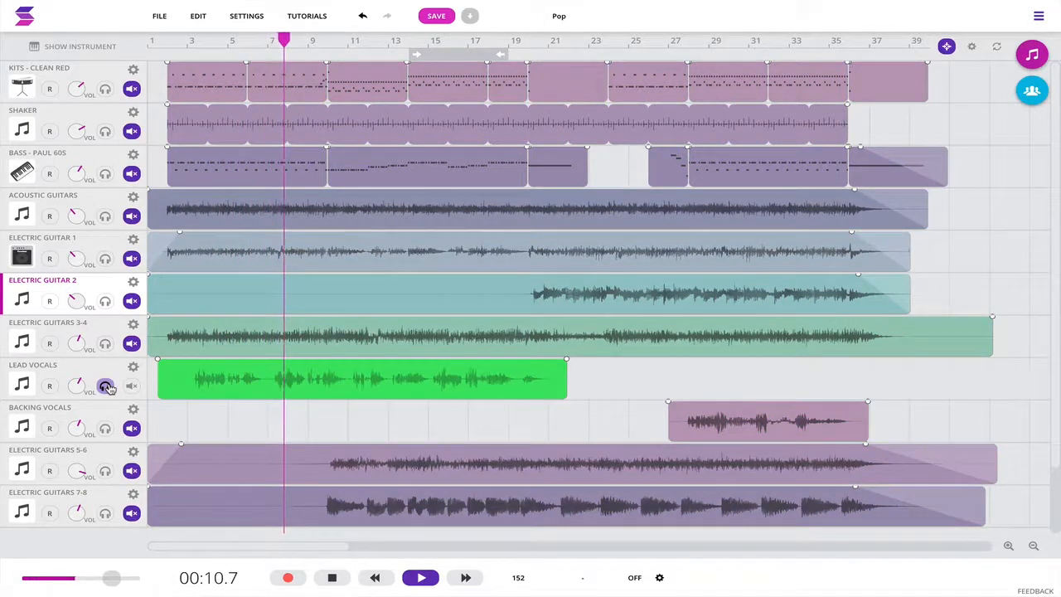
click(106, 388)
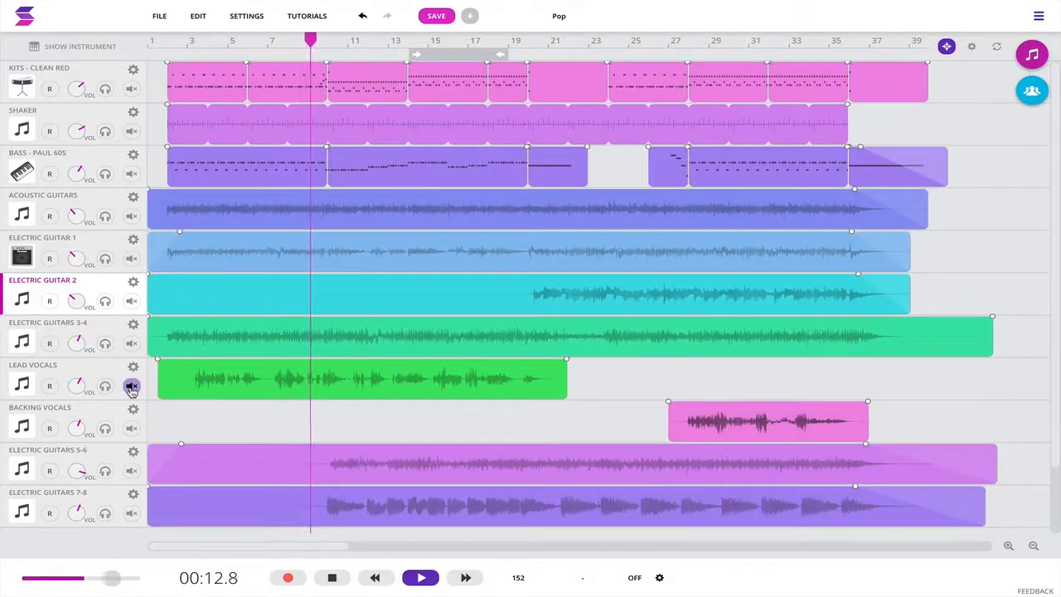
click(105, 344)
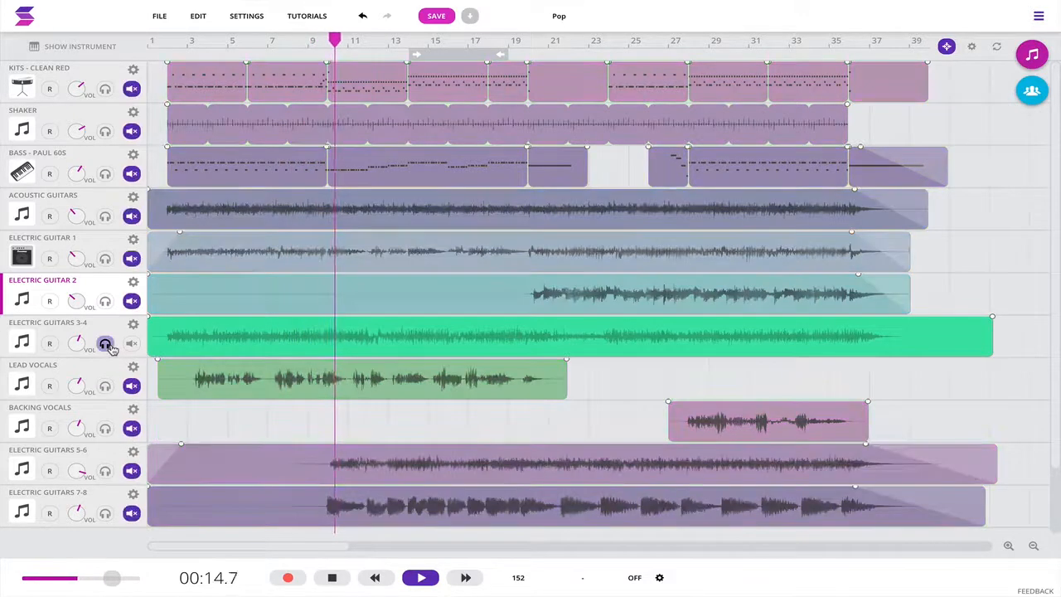
click(106, 343)
click(131, 385)
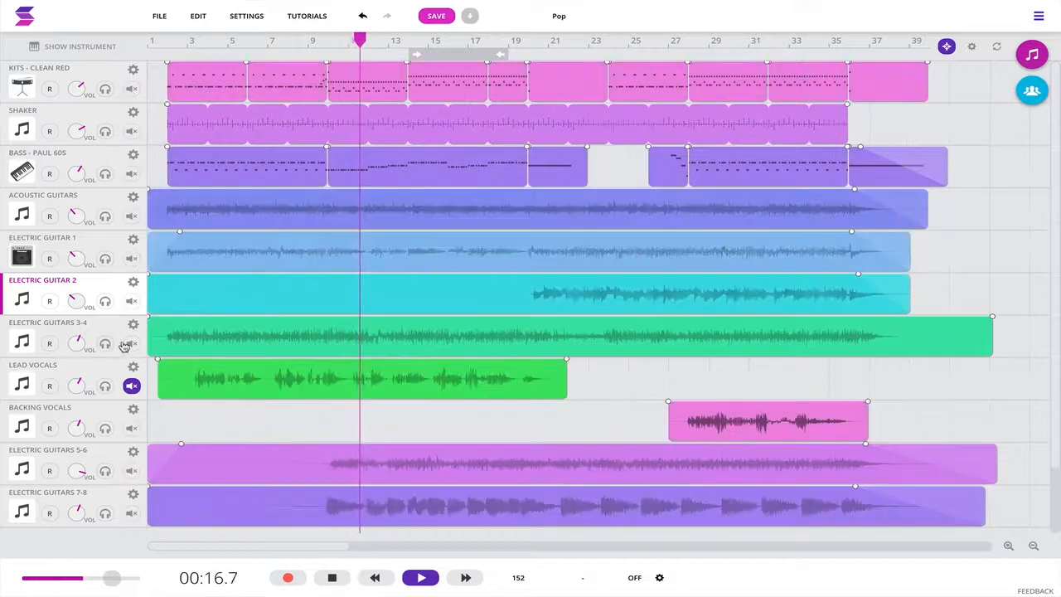
Step: Turn cycle mode on during playback to loop bars 14 to 19, and turn it back off
click(476, 49)
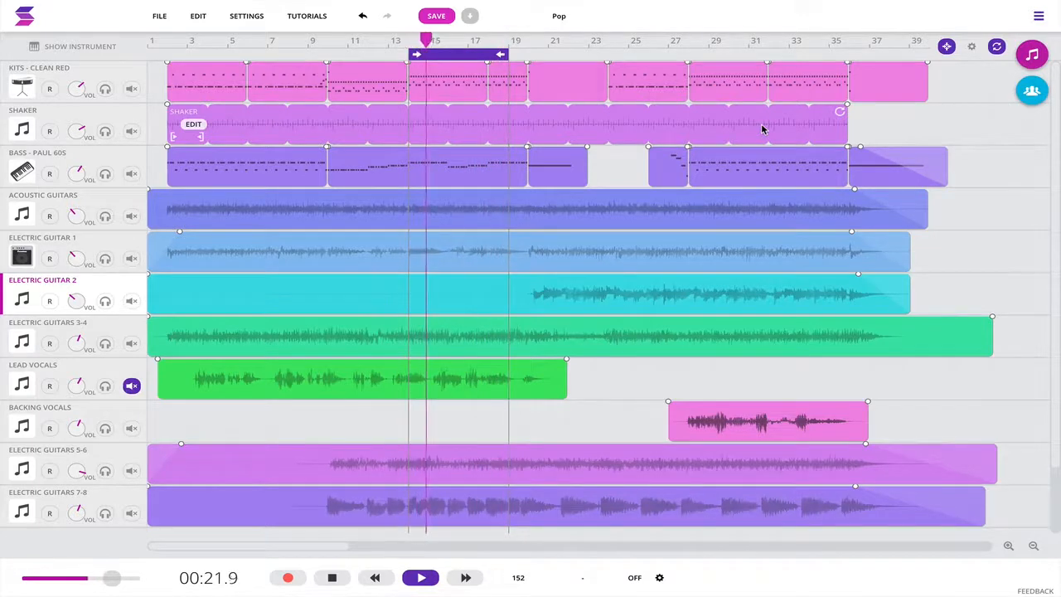
click(466, 55)
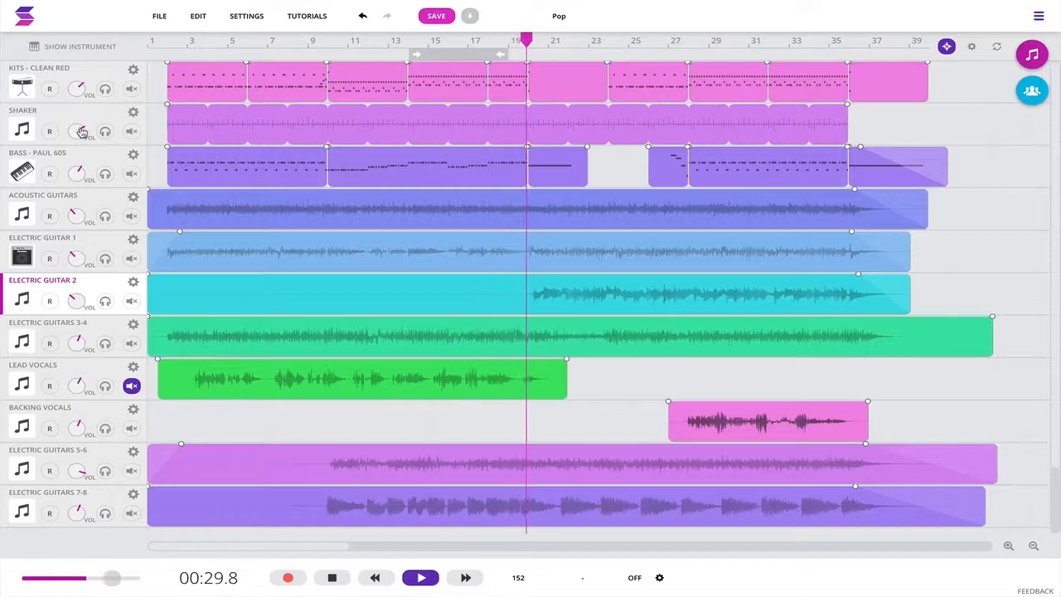
Step: Raise the volume of the Shaker track and briefly toggle its solo during playback
mouse_move(79, 132)
mouse_down()
mouse_move(94, 85)
mouse_move(98, 124)
mouse_up()
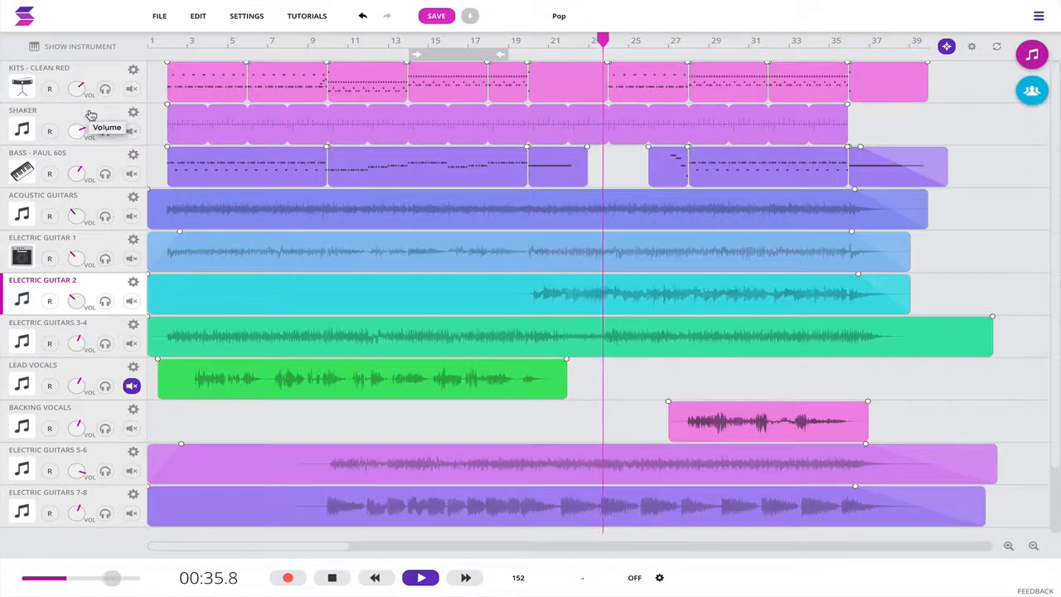
click(105, 133)
click(106, 133)
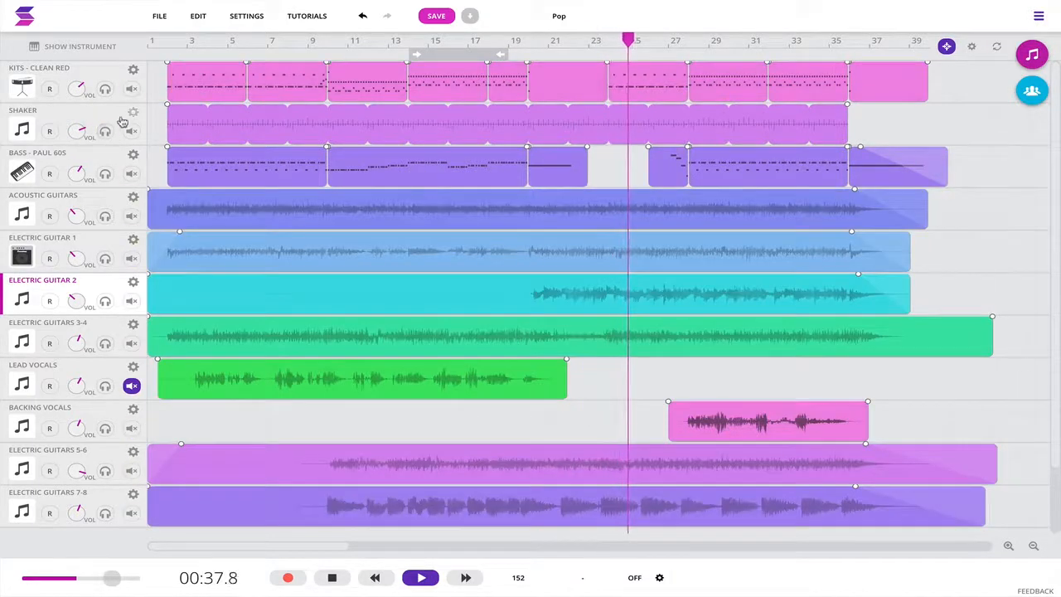
Step: Rename the Shaker track as "Shaker!!!"
click(133, 112)
click(167, 121)
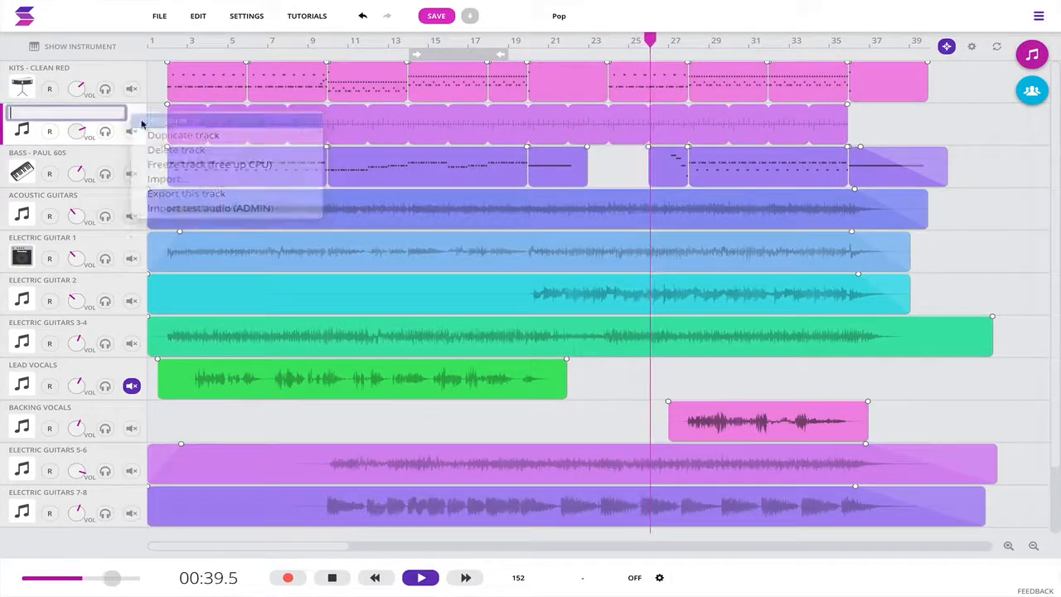
text(Shaker)
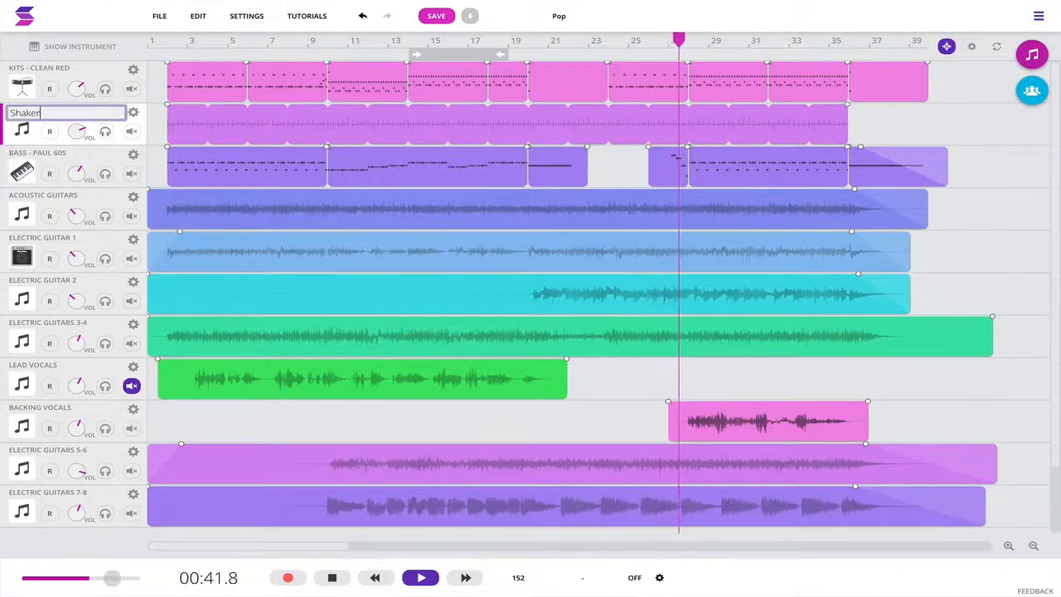
text(!!!)
key(Return)
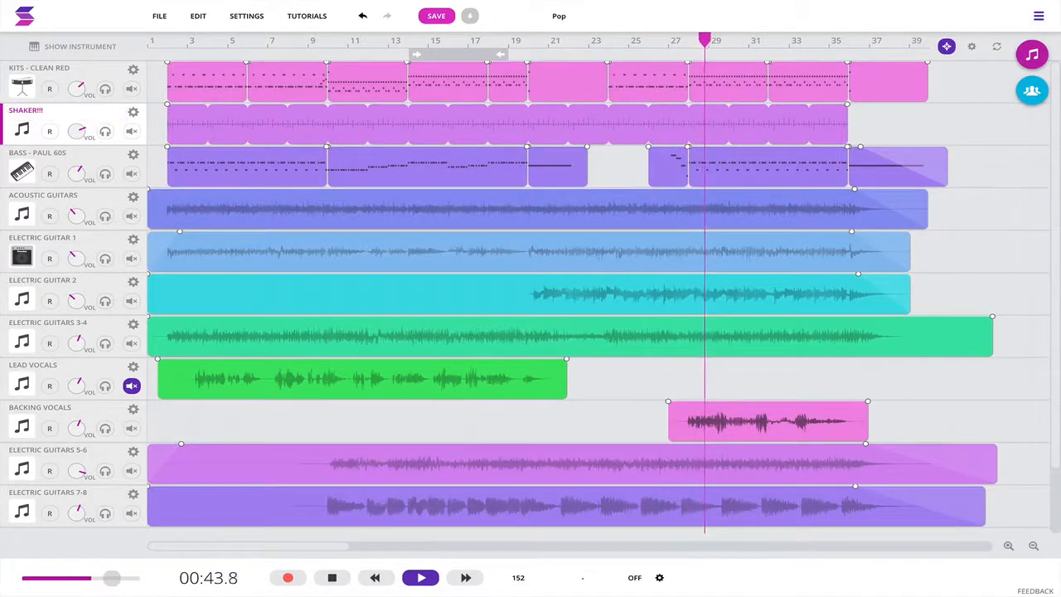